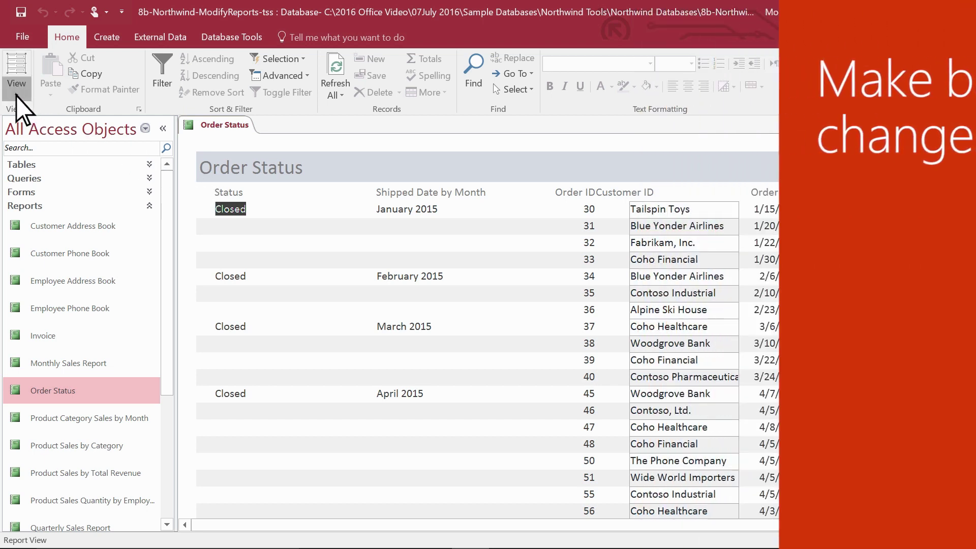
Step: Switch the Order Status report from the View menu into Layout View
click(16, 96)
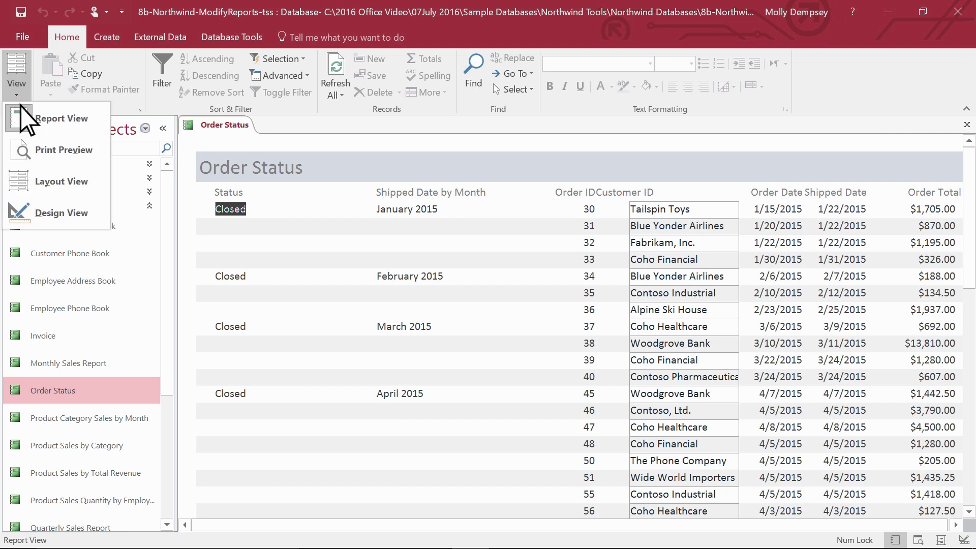
click(57, 192)
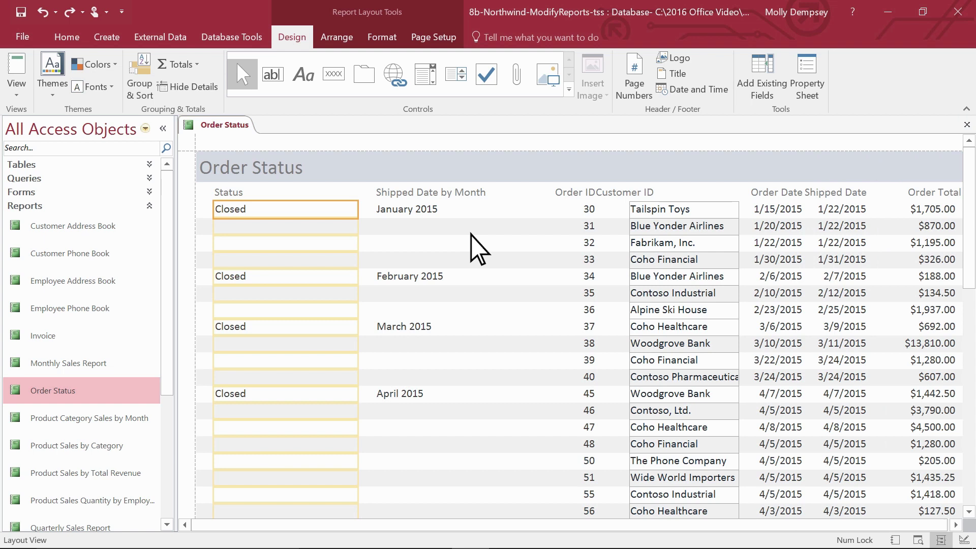
Step: Drag the Customer ID column's edge toward Order ID, then nudge Order Date and Shipped Date left
click(682, 216)
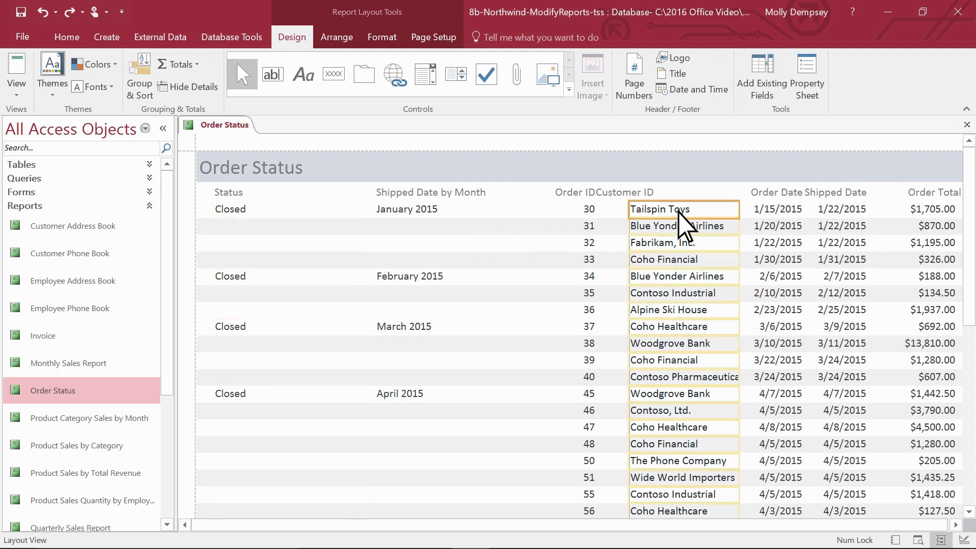
drag(626, 213, 594, 212)
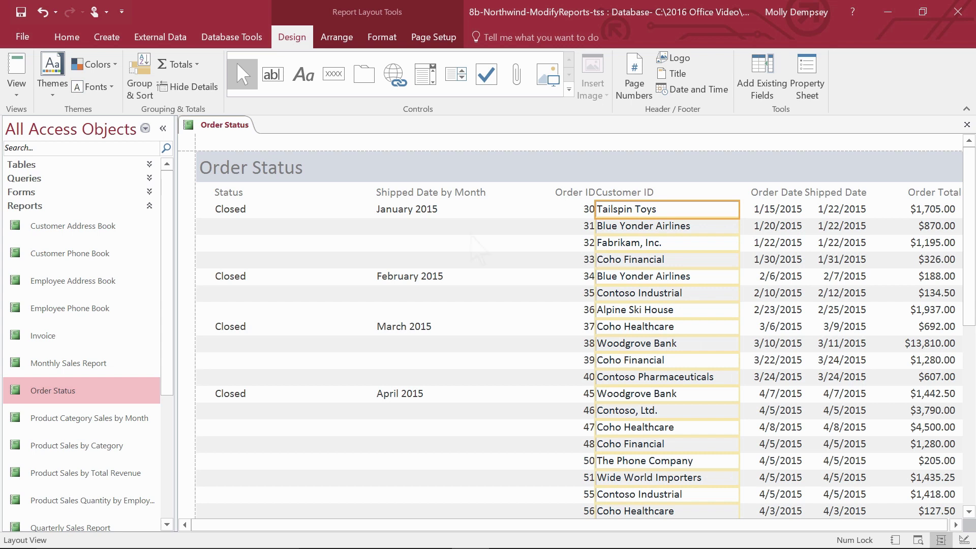
click(777, 227)
shift+click(839, 226)
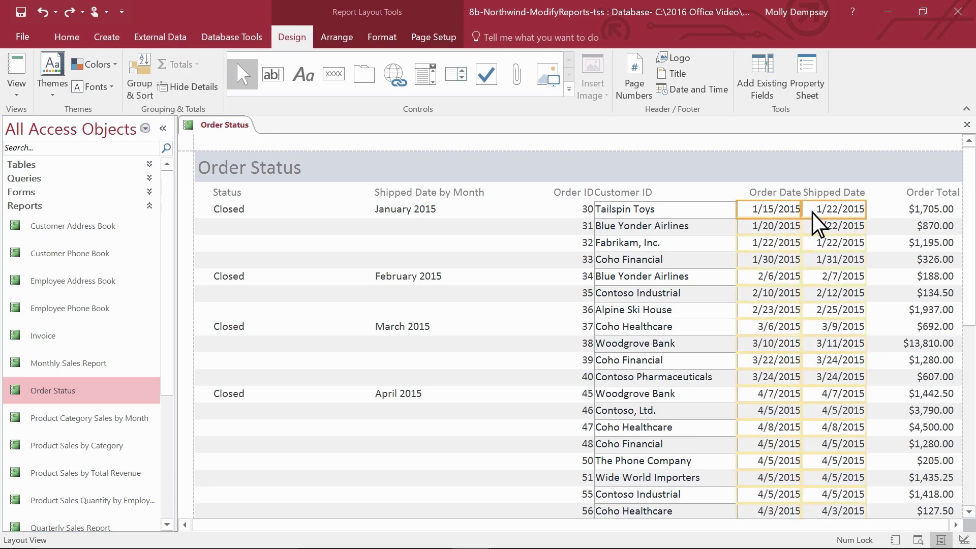
key(Left)
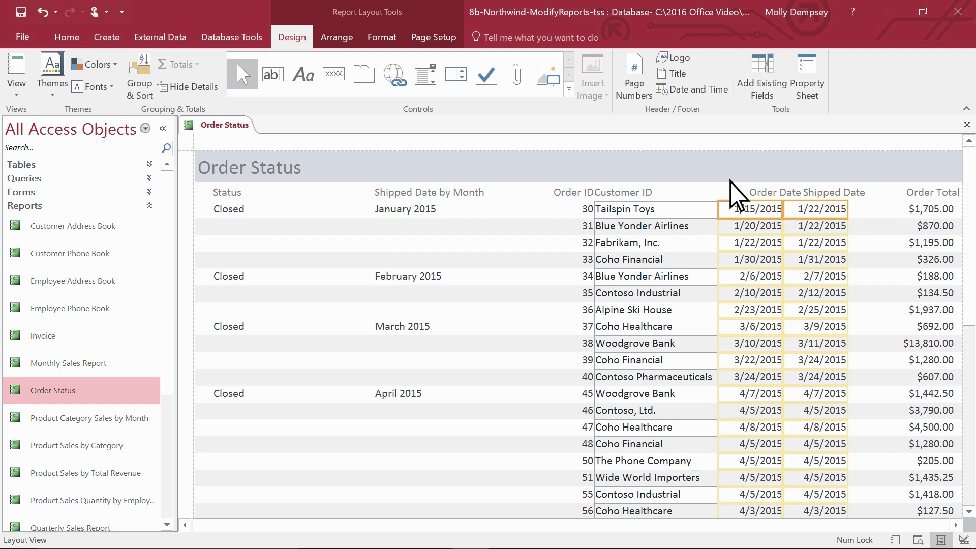
Step: Set the Order ID column's Text Align property to Center in the Property Sheet
right_click(653, 209)
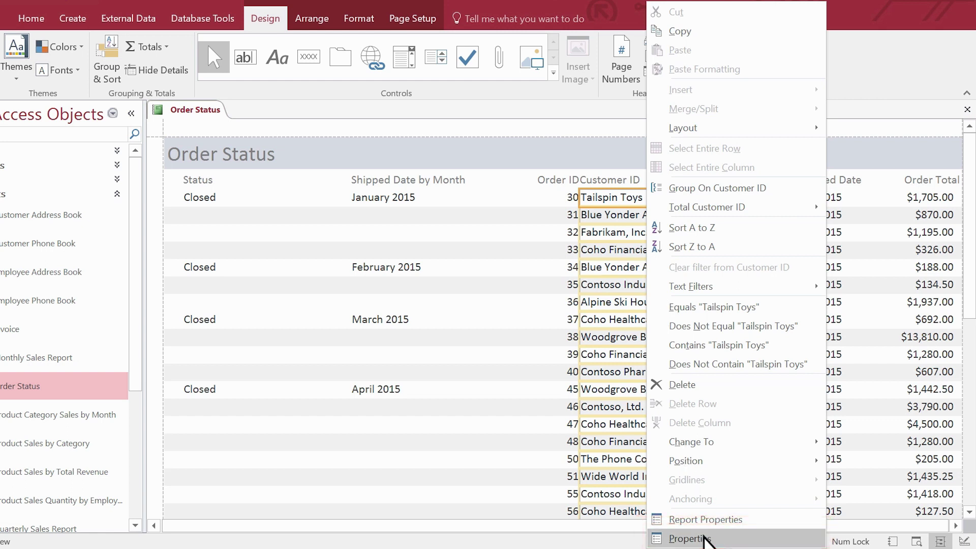
click(704, 538)
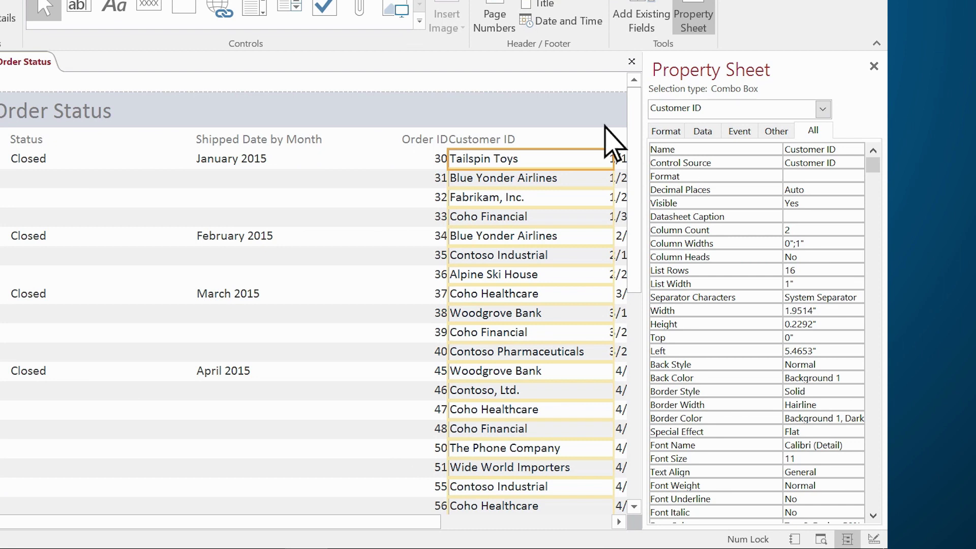
click(424, 159)
click(809, 418)
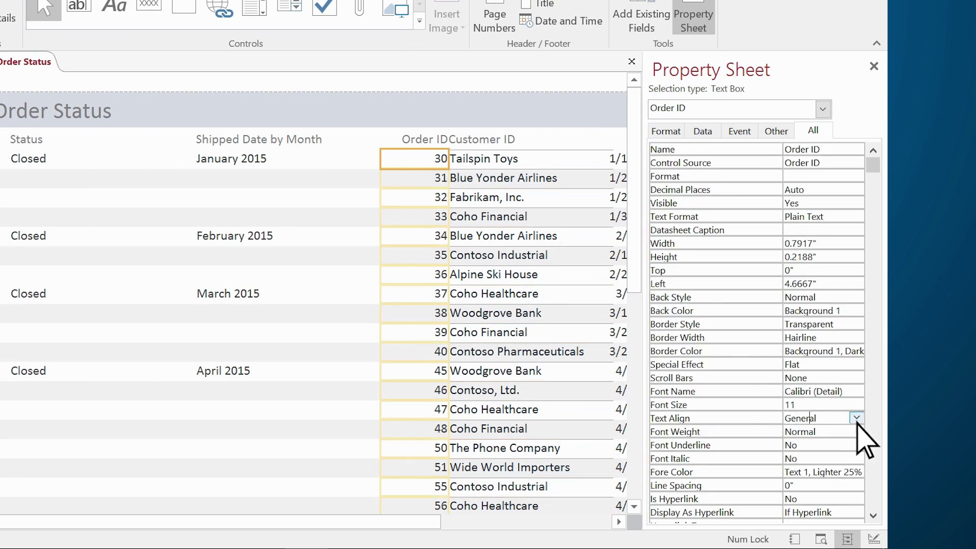
click(857, 418)
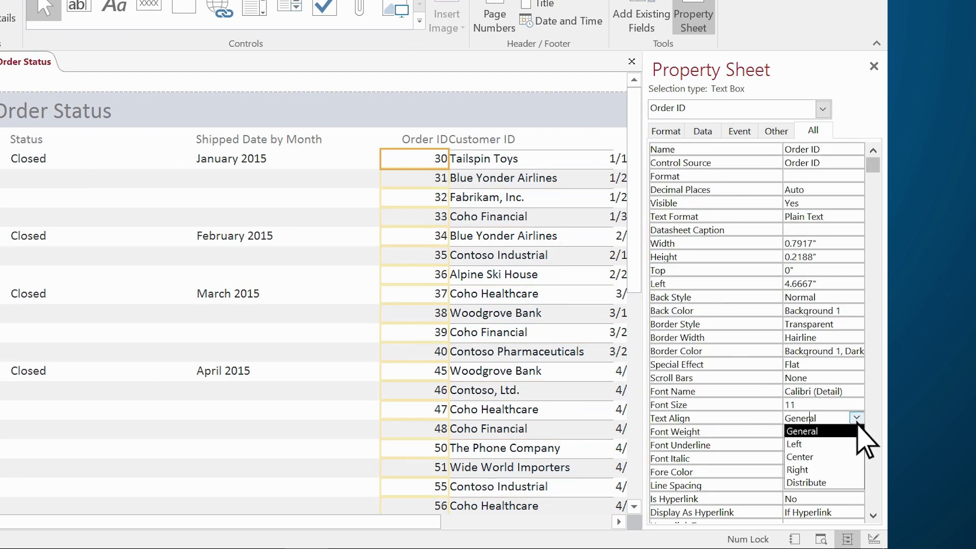
click(832, 457)
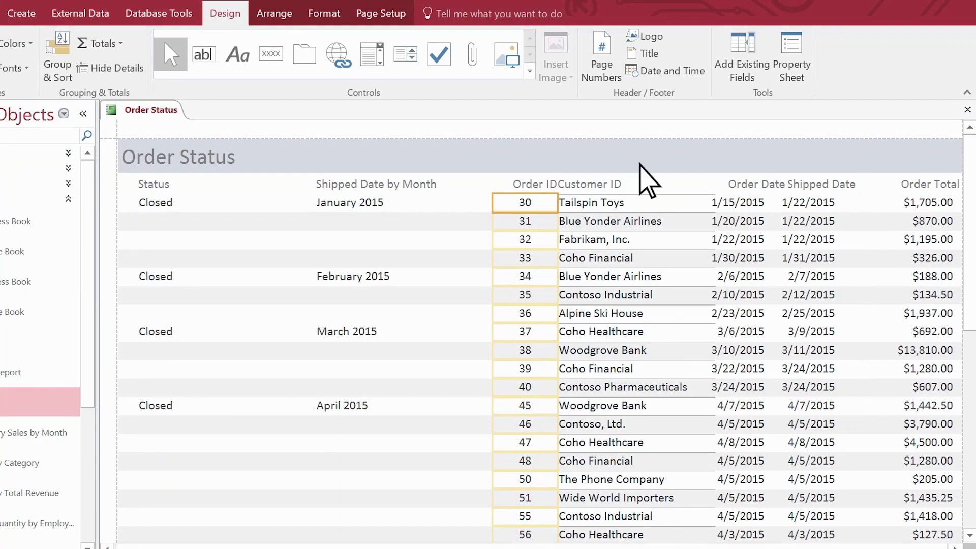
Step: Start a new conditional formatting rule for the Shipped Date column
click(803, 203)
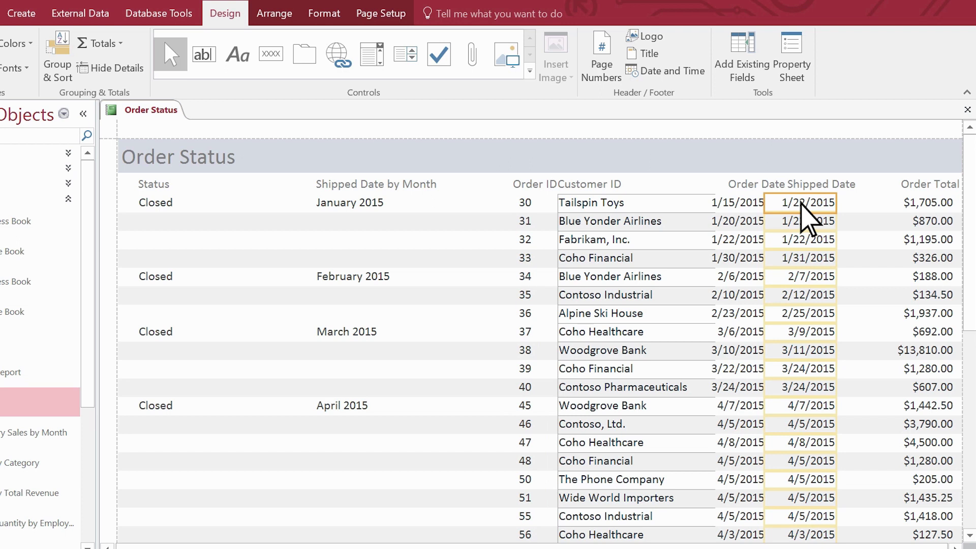
click(323, 14)
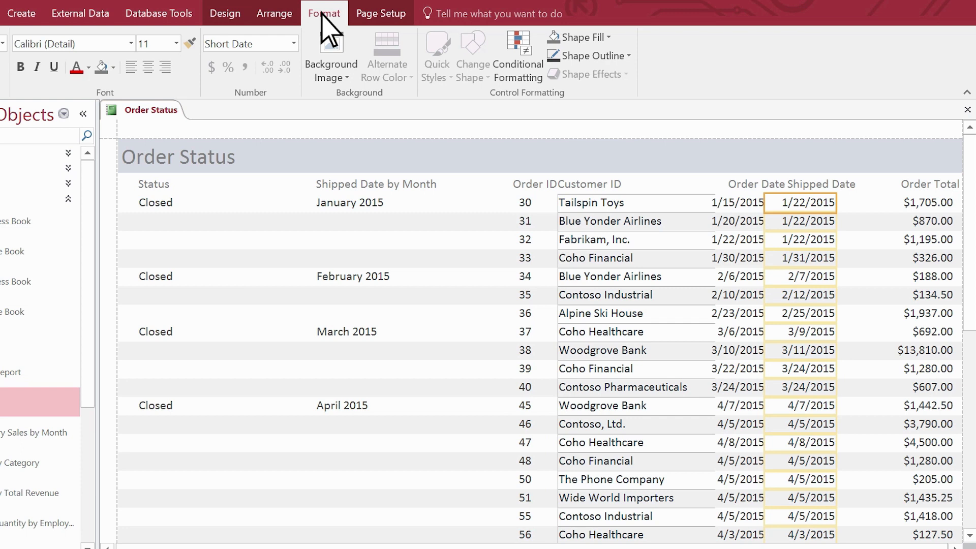
click(521, 51)
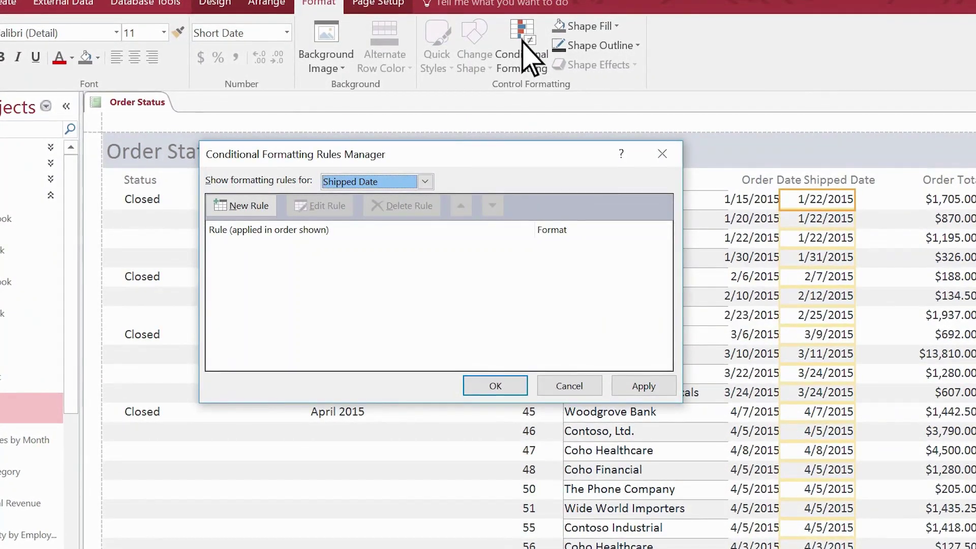
click(240, 209)
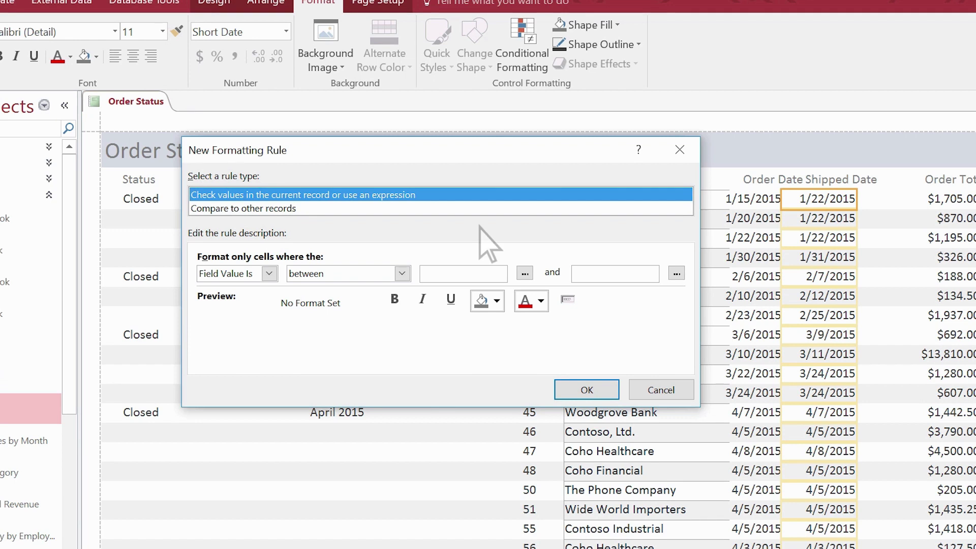
Step: Make dates between 1/1/2015 and 3/31/2015 bold with gold fill, and apply the rule
click(461, 279)
text(1/1/2015)
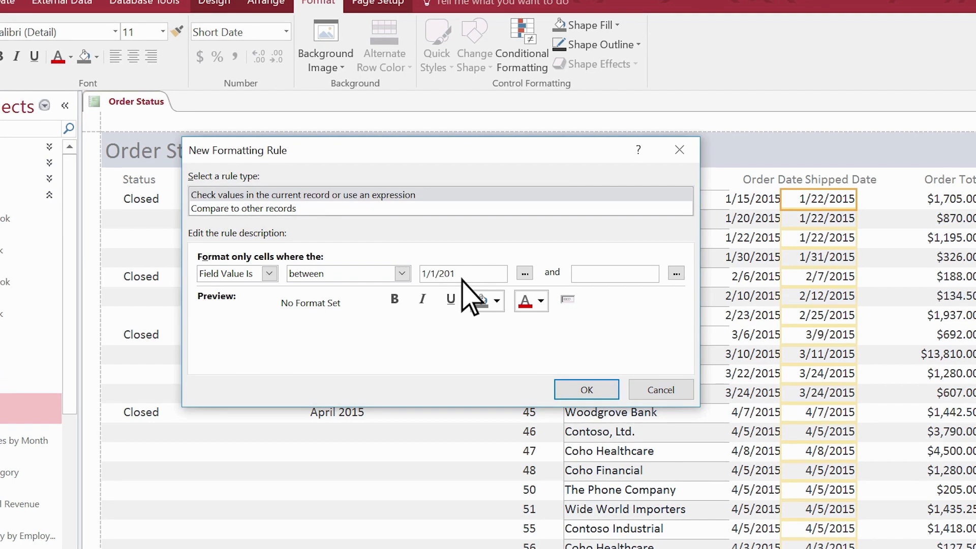
key(Tab)
key(Tab)
text(3/31/2015)
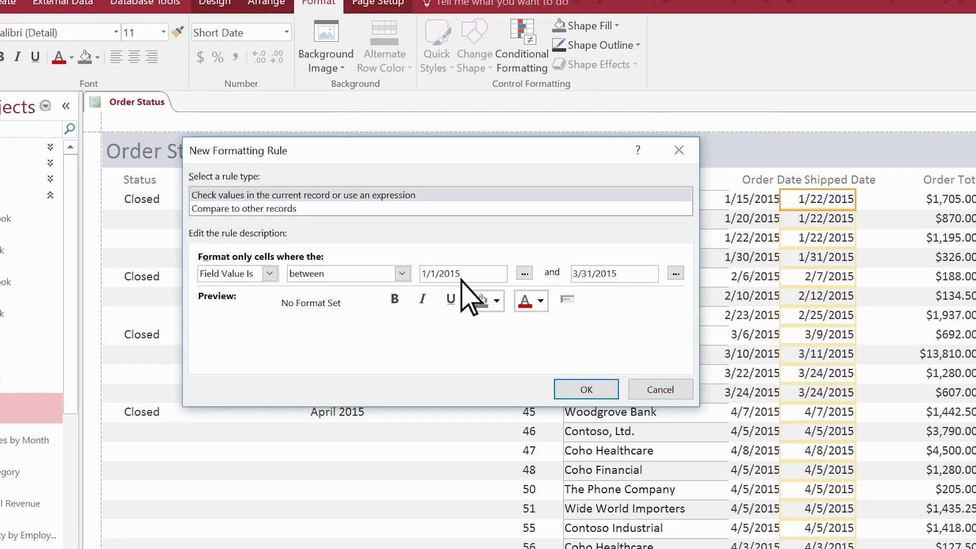
click(395, 299)
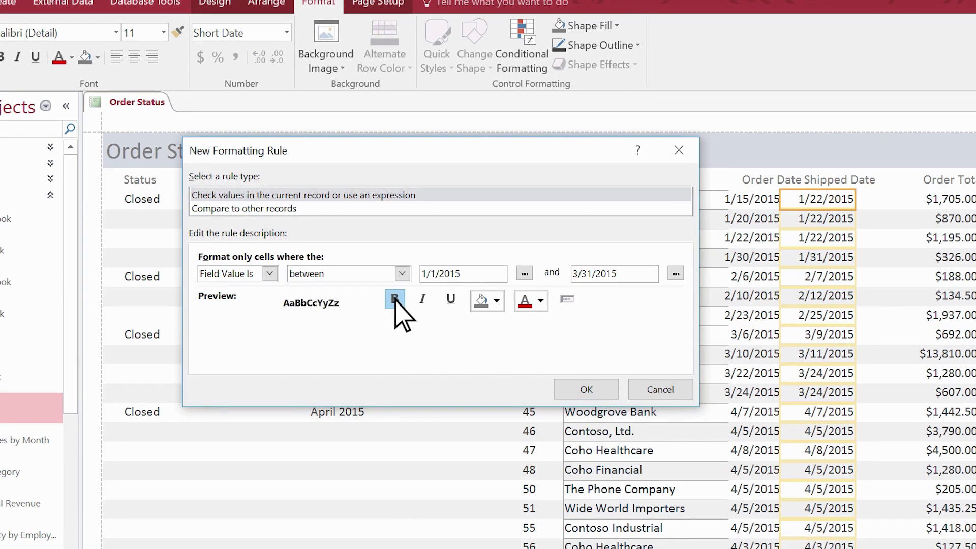
click(497, 301)
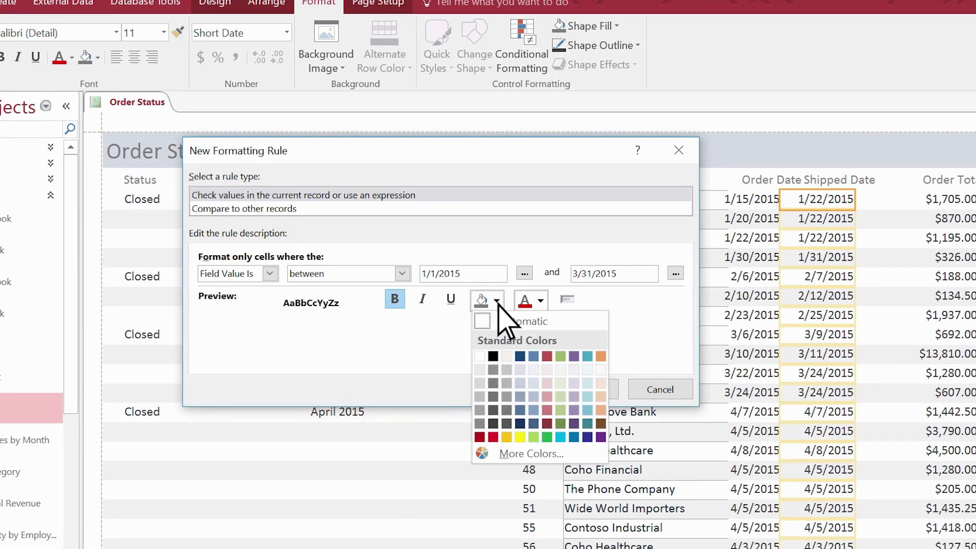
click(507, 436)
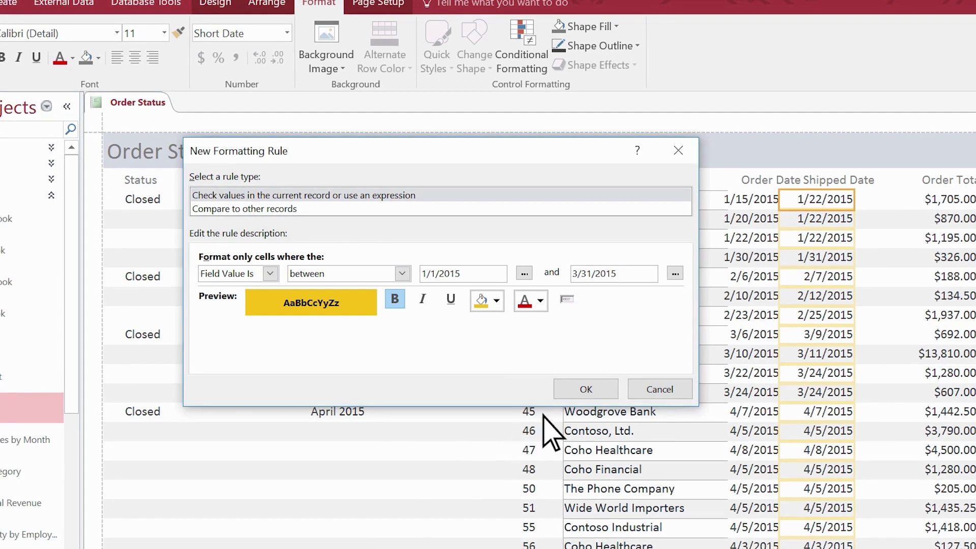
click(586, 390)
click(496, 386)
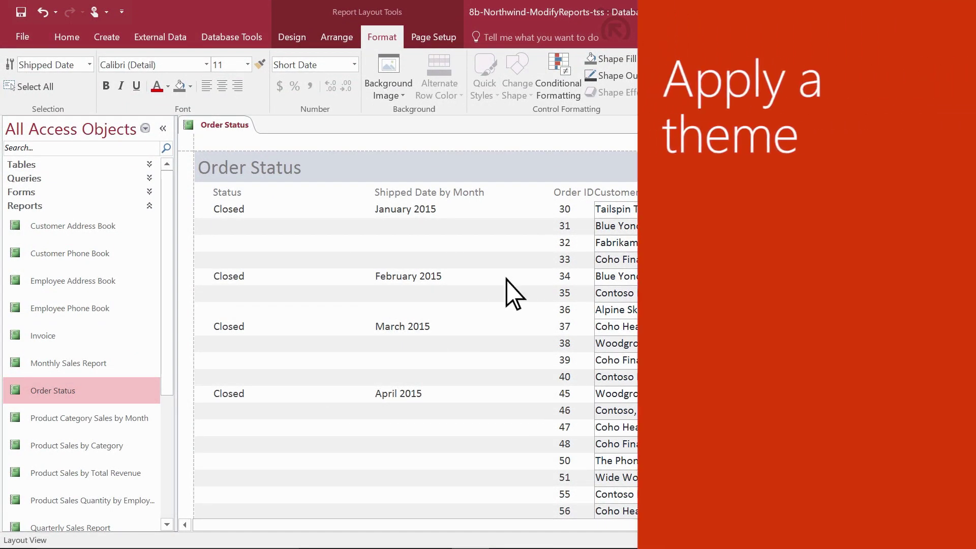
Step: Apply the seventh Office theme to the report
click(289, 38)
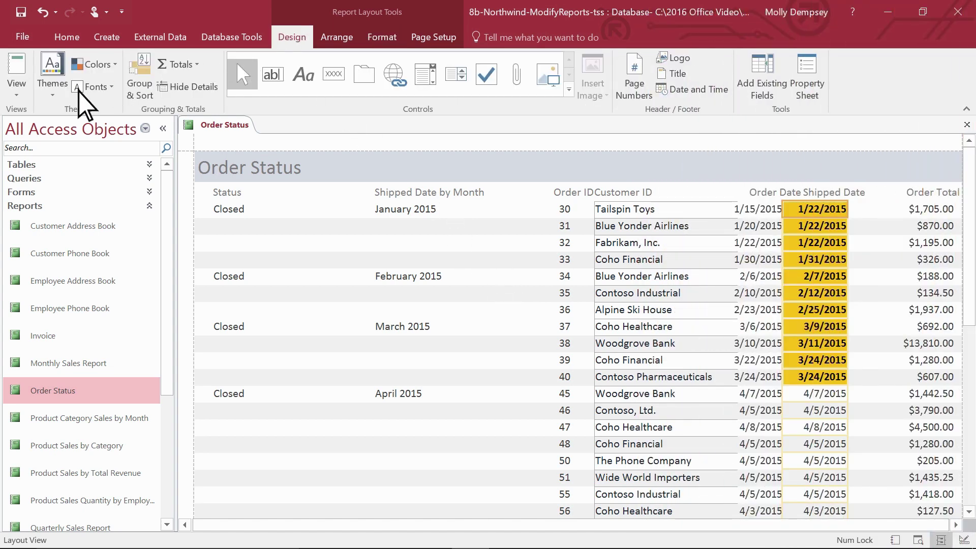
click(52, 94)
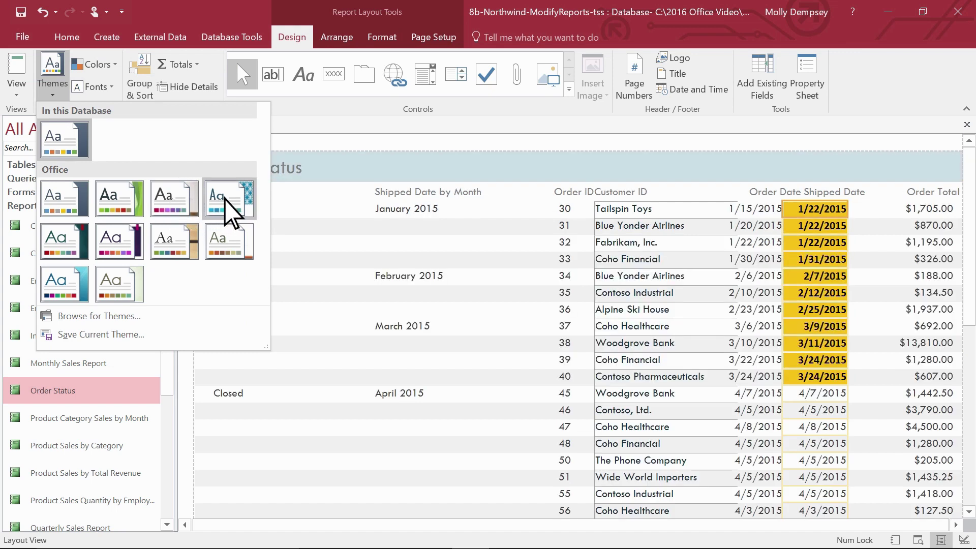
click(170, 239)
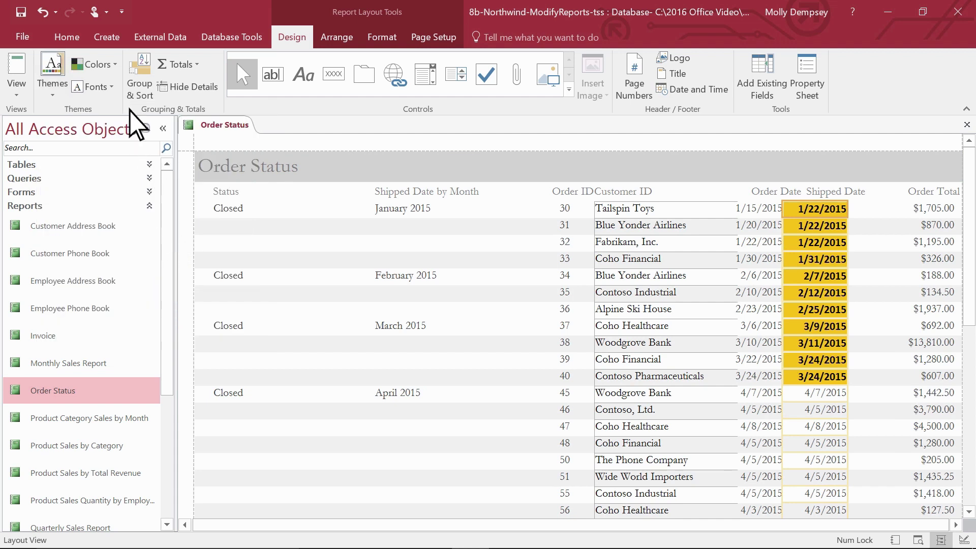
Step: Browse the theme Colors and Fonts galleries, closing both without changes
click(115, 65)
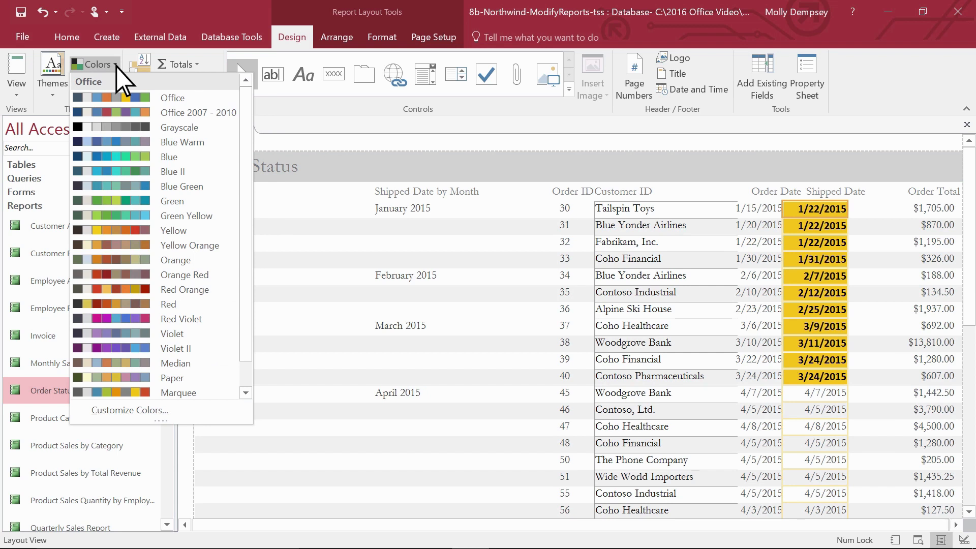
click(116, 67)
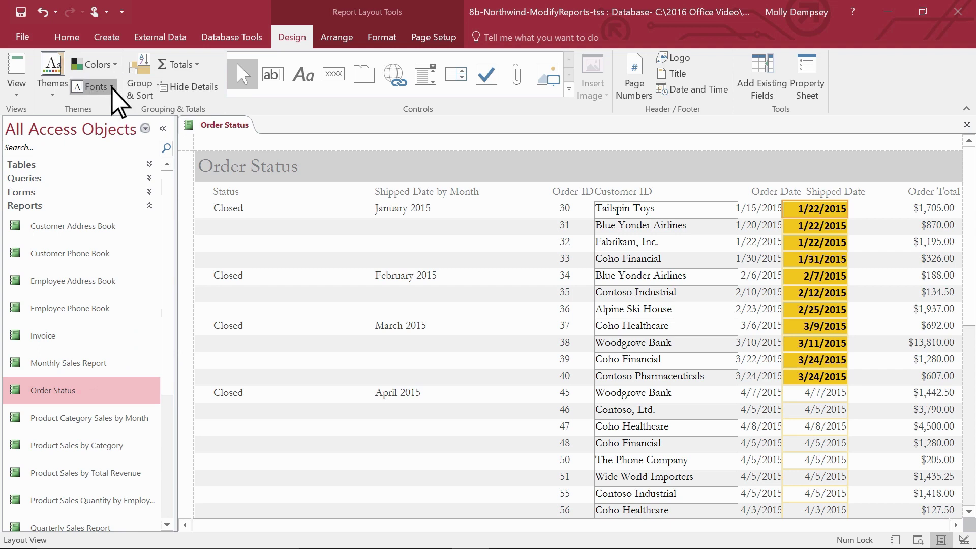
click(112, 87)
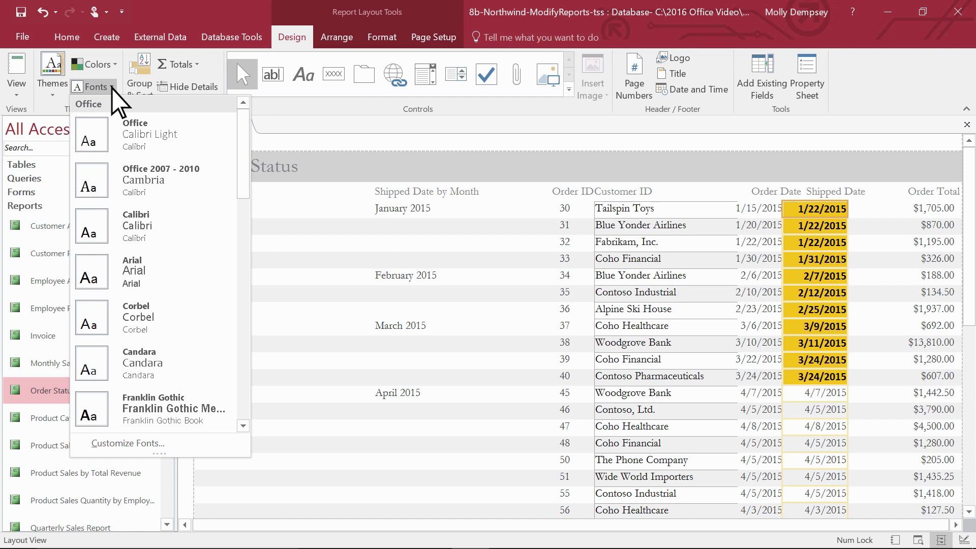
click(113, 89)
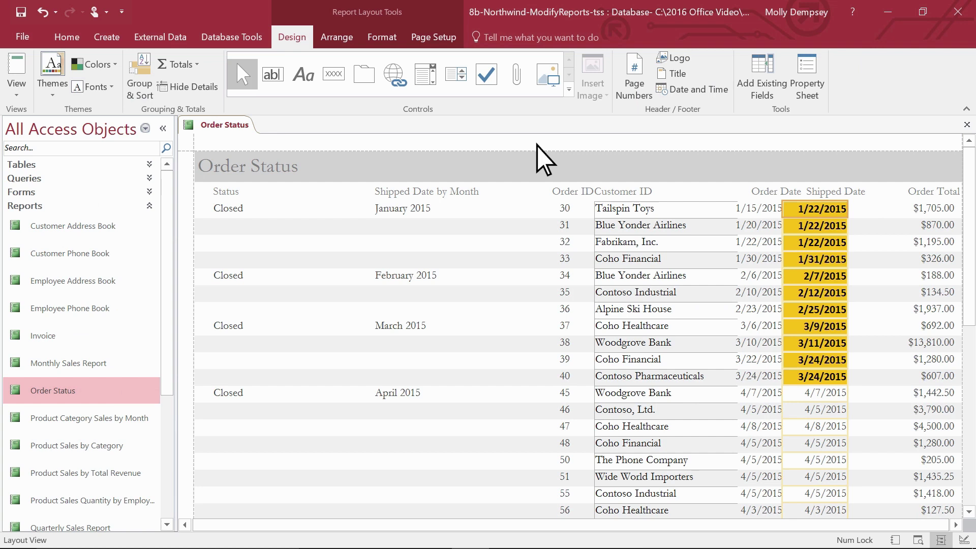
Step: Insert NorthwindTradersLogo4 as the header logo, enlarge it, and move it right of the title
click(673, 59)
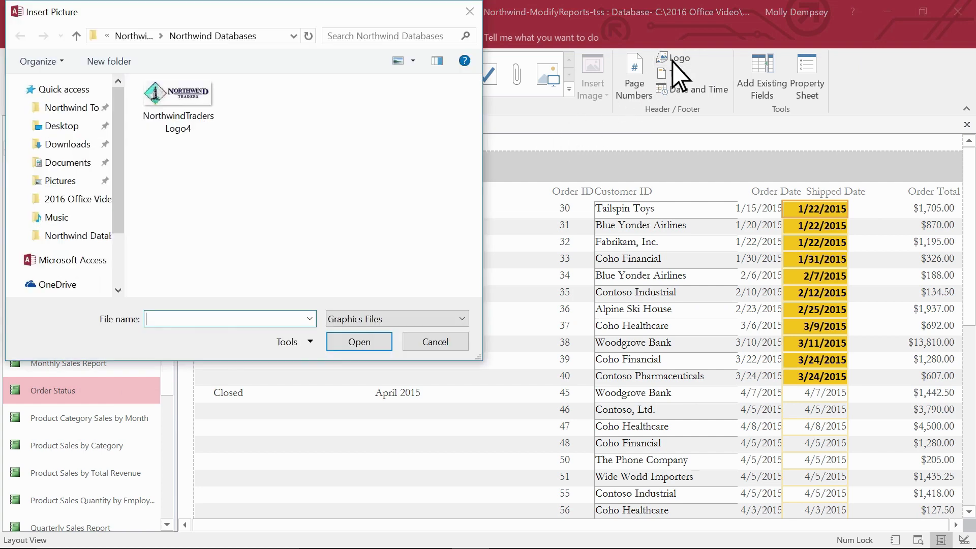
click(175, 101)
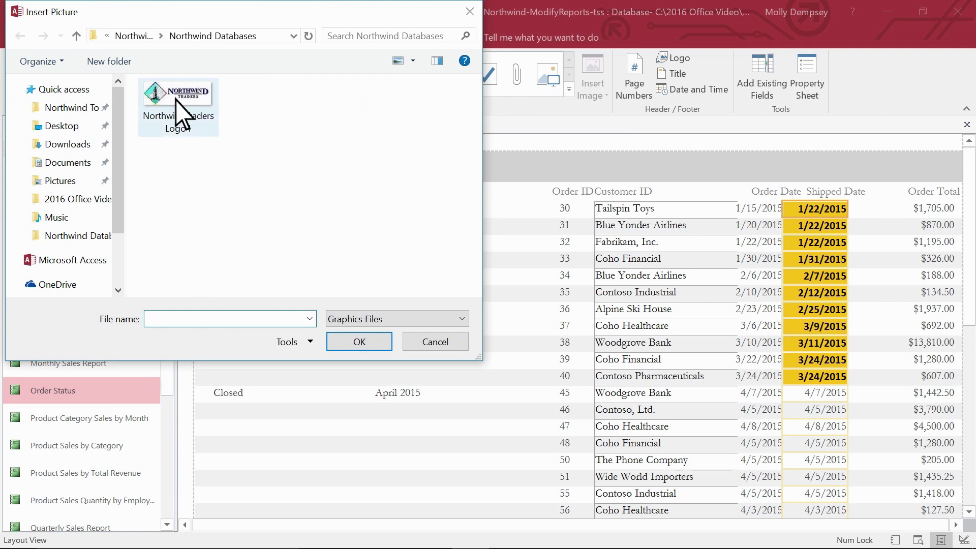
click(358, 340)
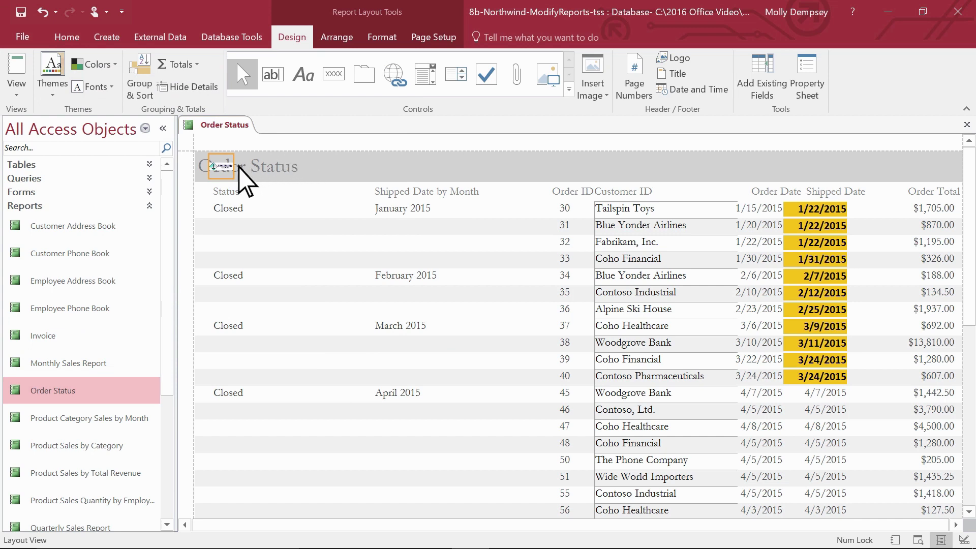
drag(239, 167, 394, 256)
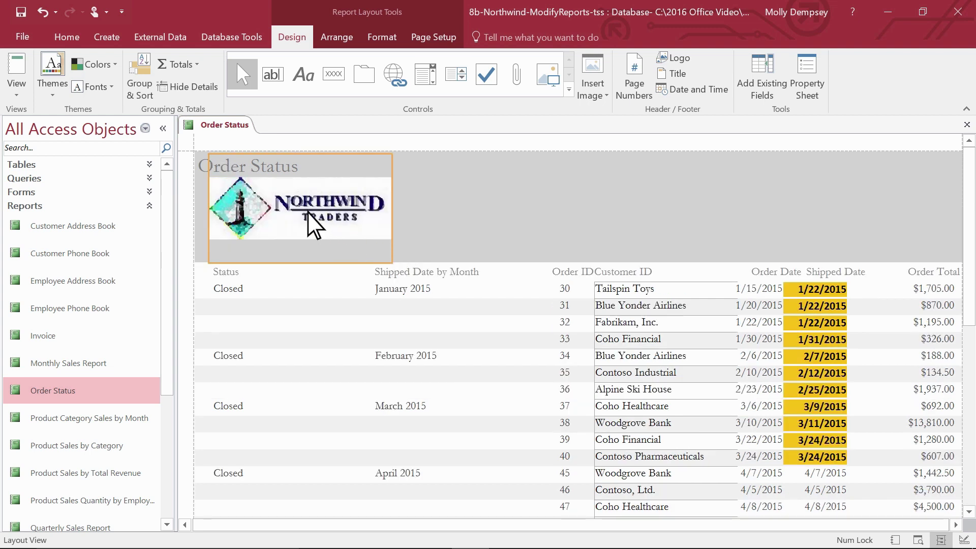
drag(307, 212, 740, 209)
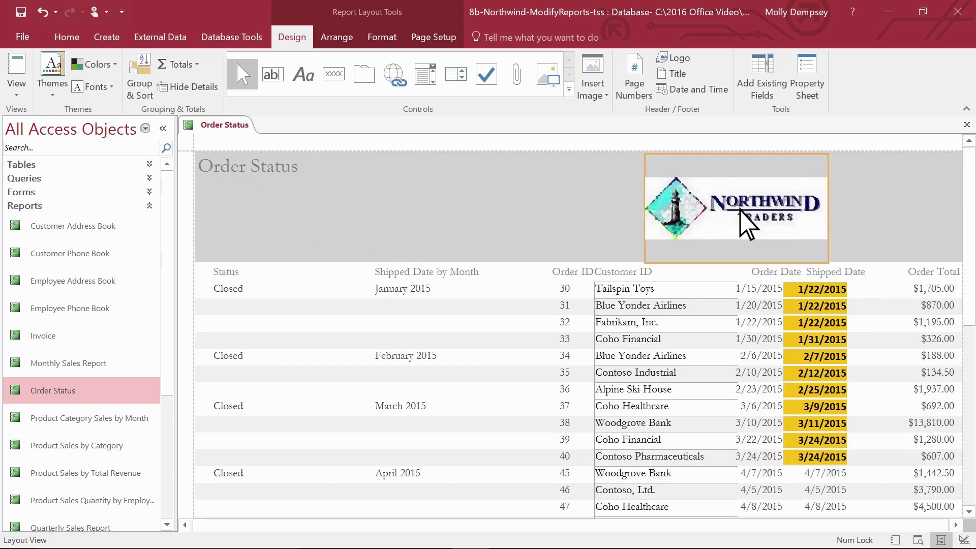
click(383, 40)
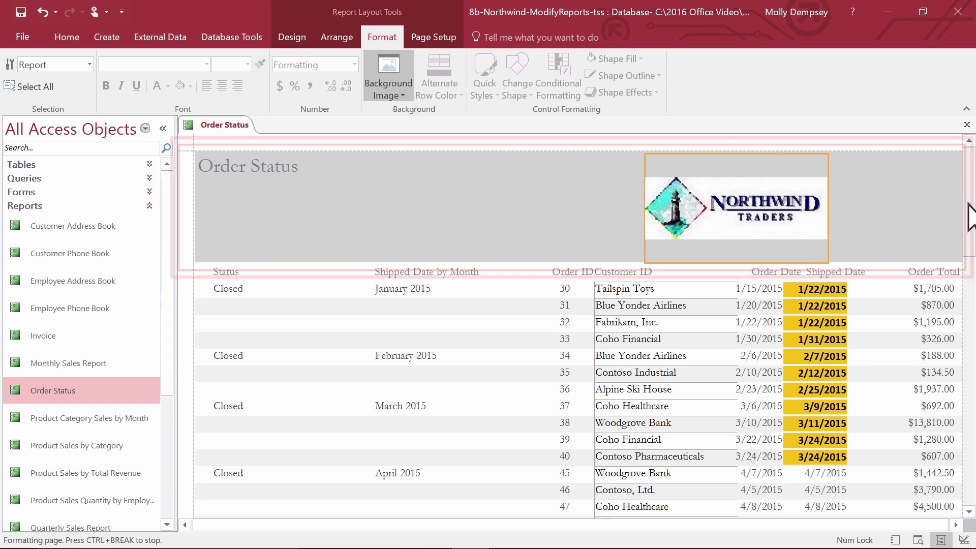
Step: Scroll to the report's bottom to check the footer date and 'Page 1 of 1'
drag(968, 209, 962, 425)
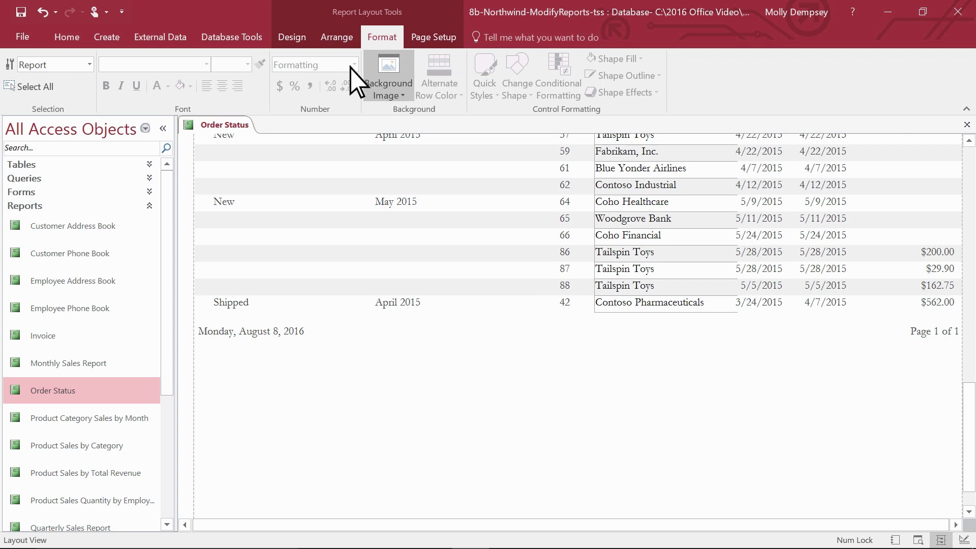
click(292, 38)
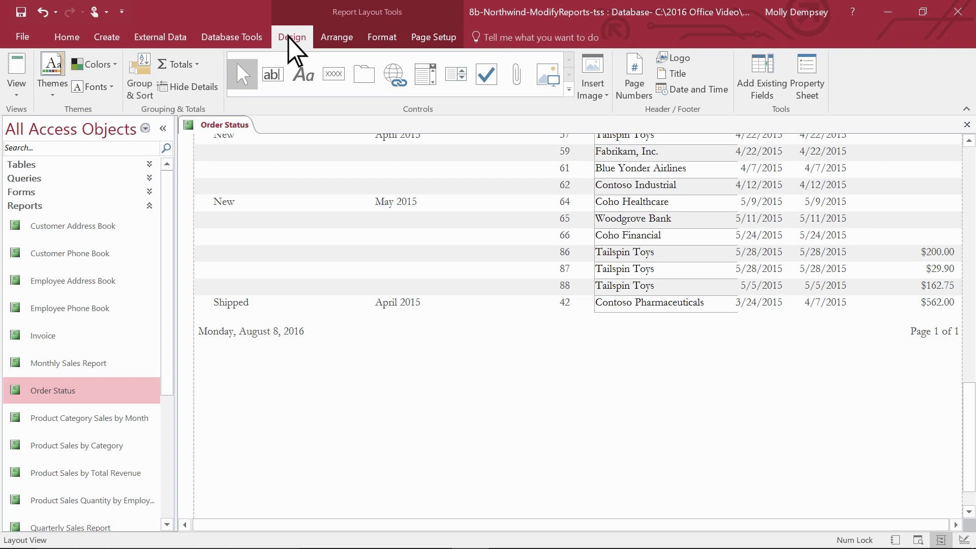
Step: Add right-aligned page numbers at the bottom of each page
click(633, 74)
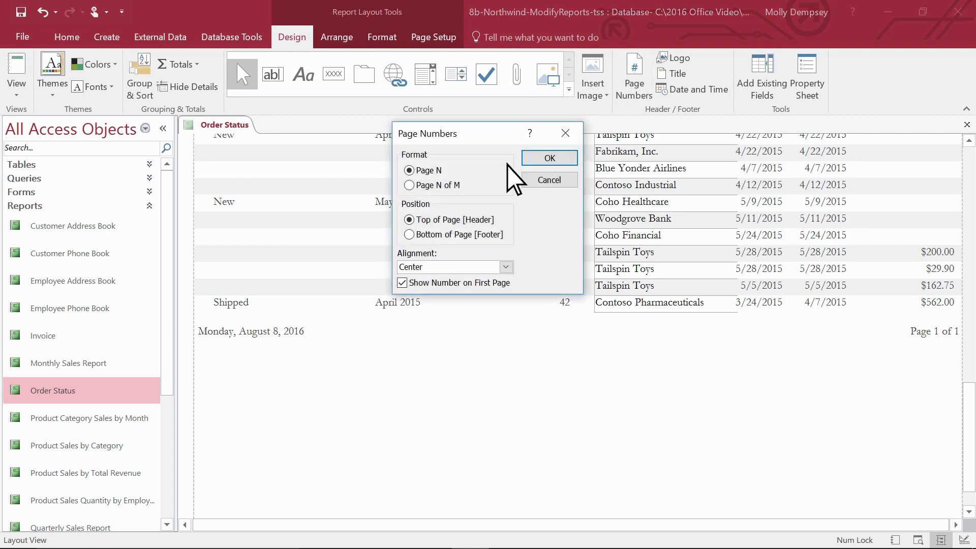
click(409, 234)
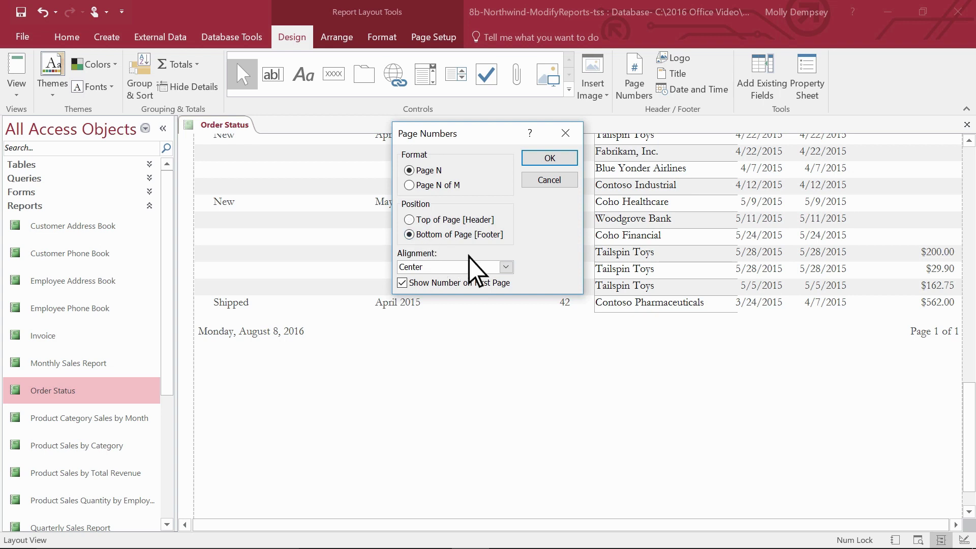
click(506, 267)
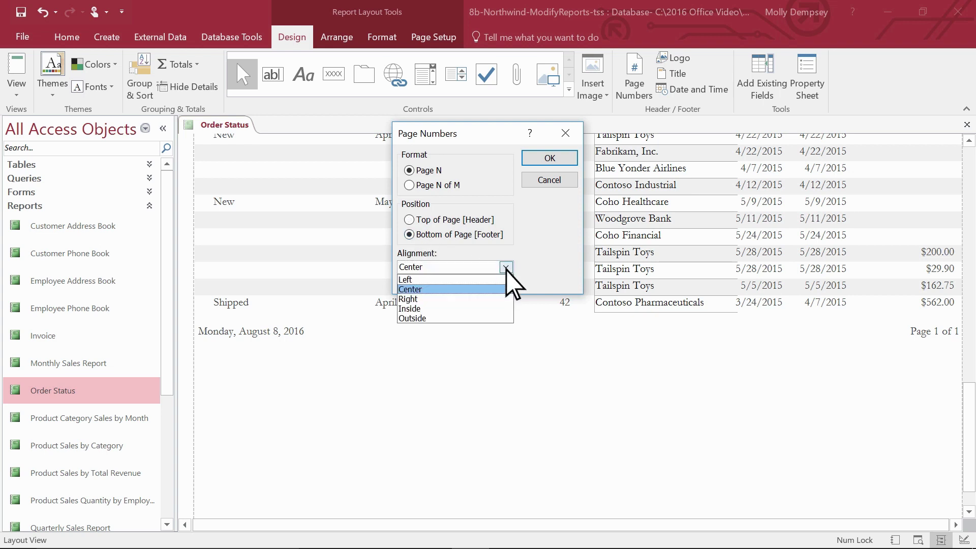
click(472, 300)
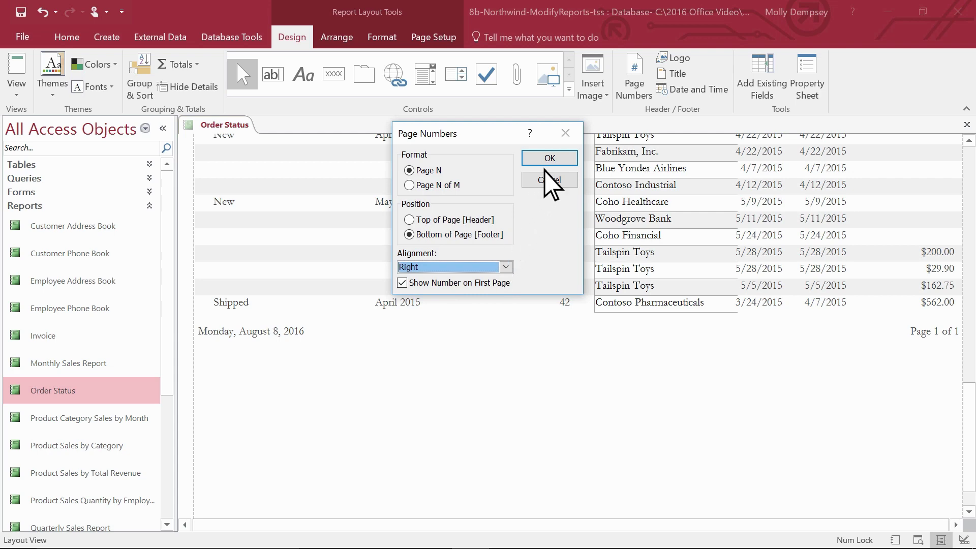
click(550, 159)
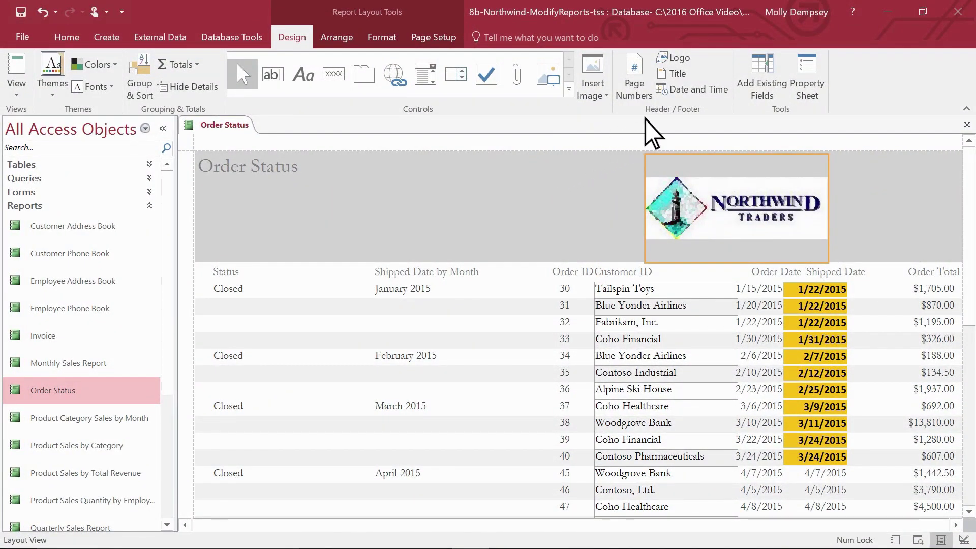
Step: Add the date in 8/8/2016 format to the header, without the time
click(697, 90)
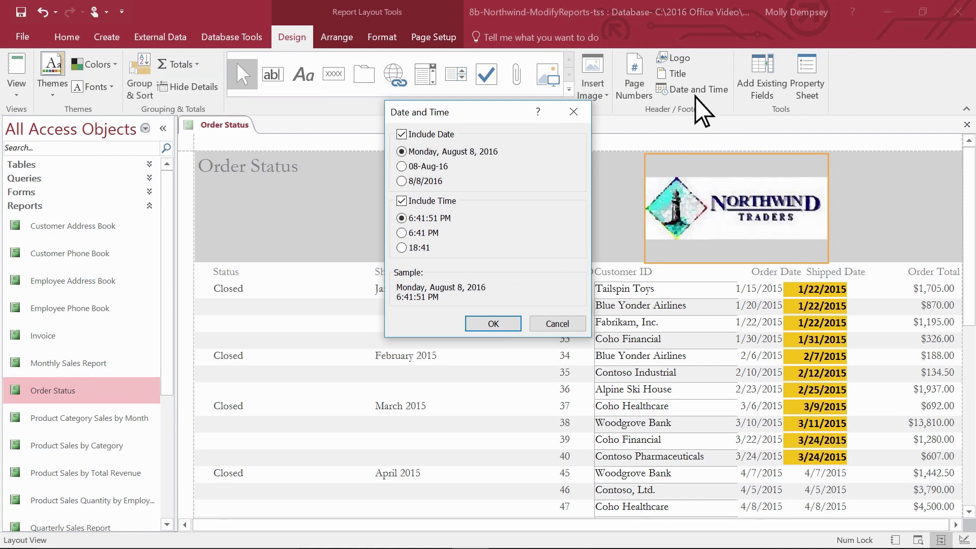
click(401, 181)
click(403, 202)
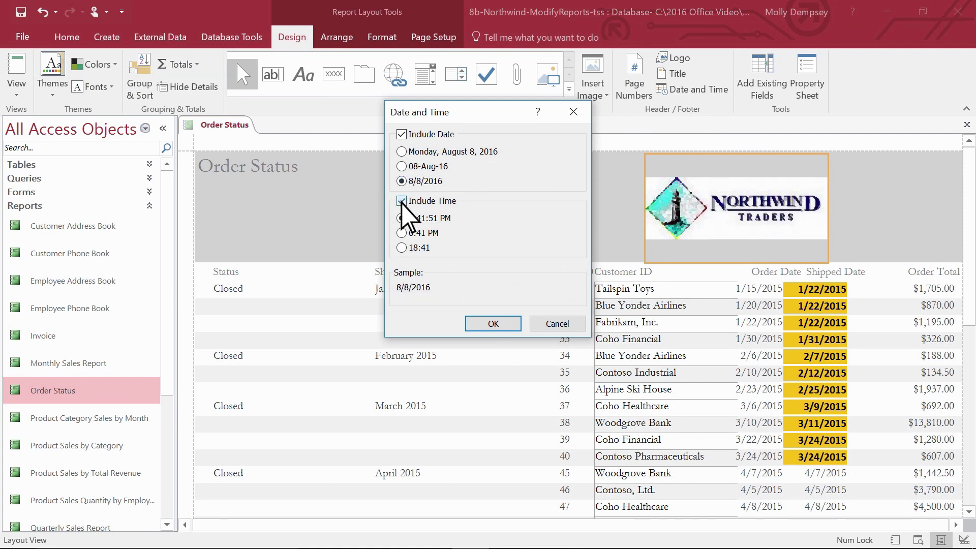
click(492, 323)
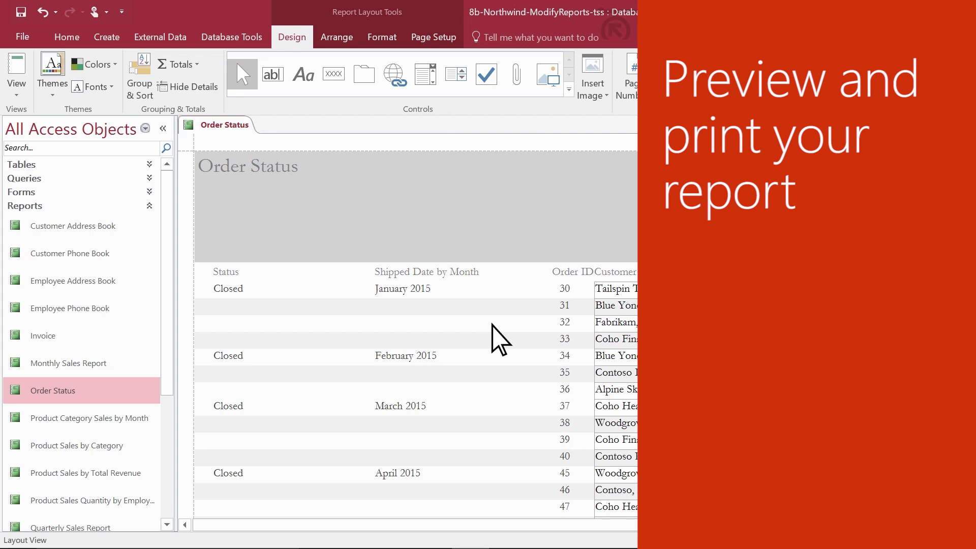
Step: Open the report in Print Preview and zoom out and back to check the page
click(24, 42)
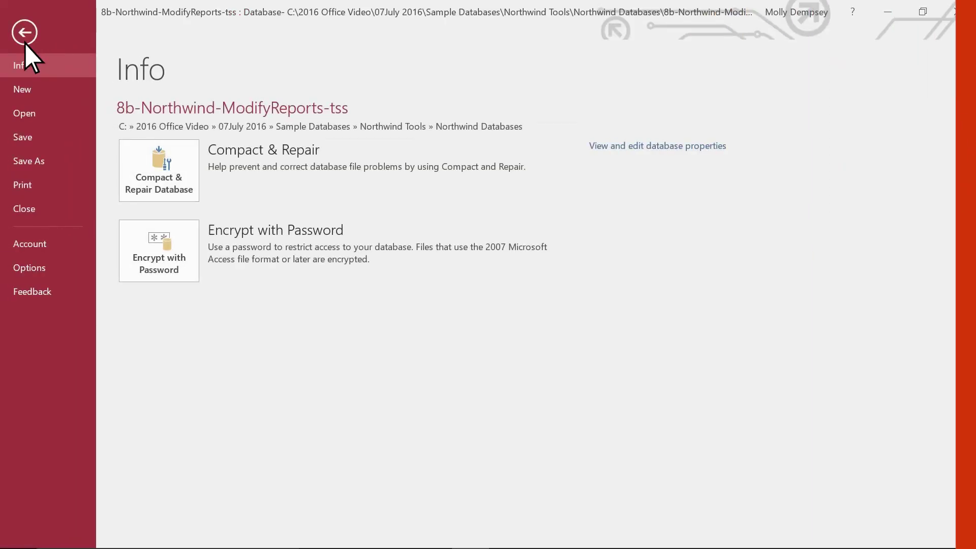
click(35, 194)
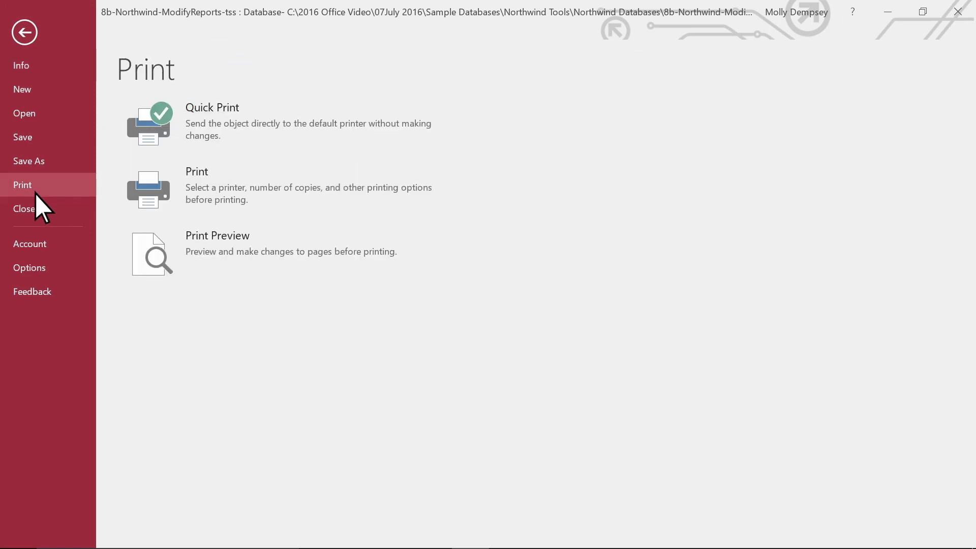
click(218, 256)
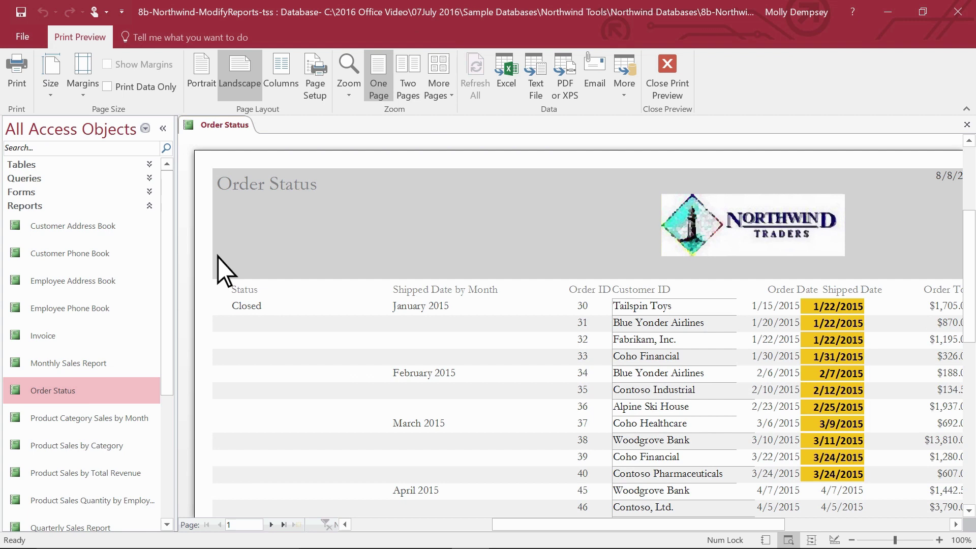
click(347, 67)
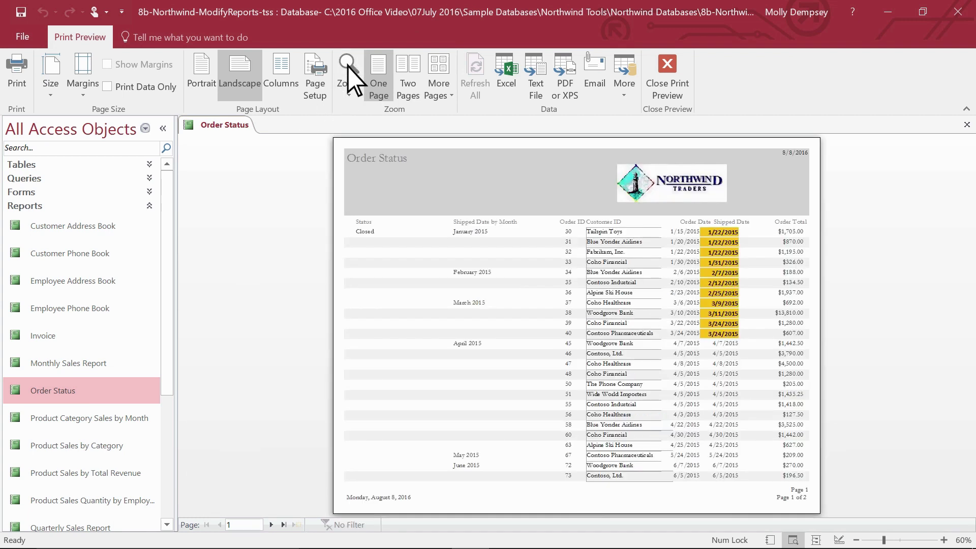
click(348, 67)
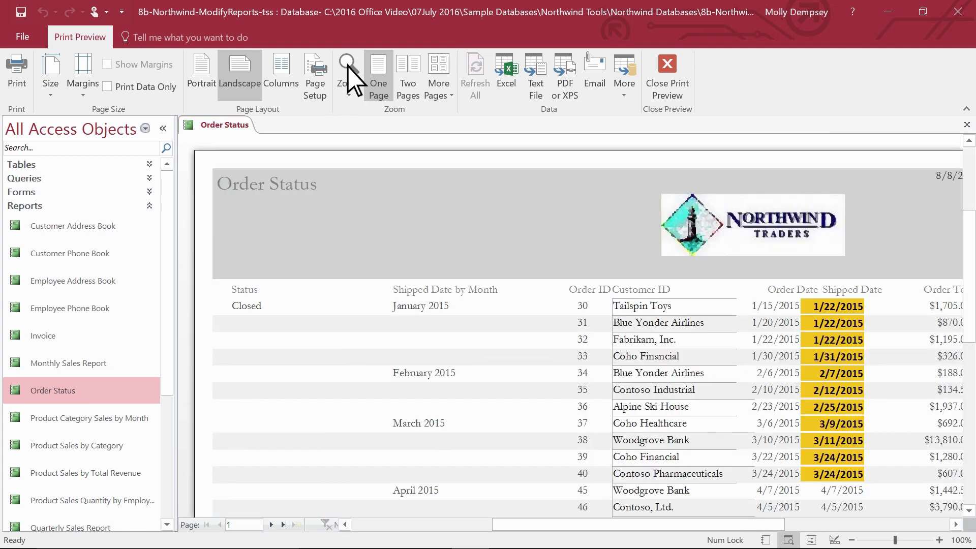
Step: Apply Normal and then Narrow page margins
click(83, 68)
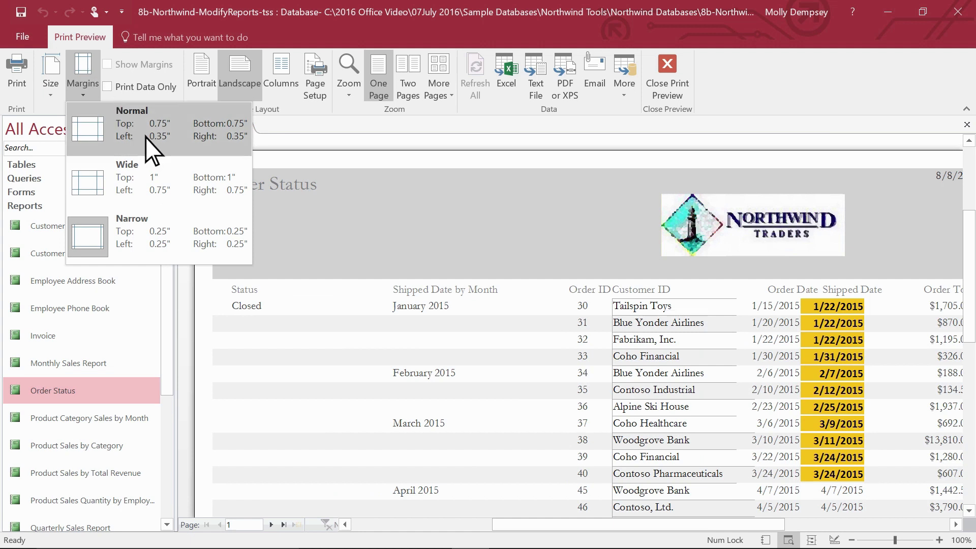
click(145, 137)
click(85, 82)
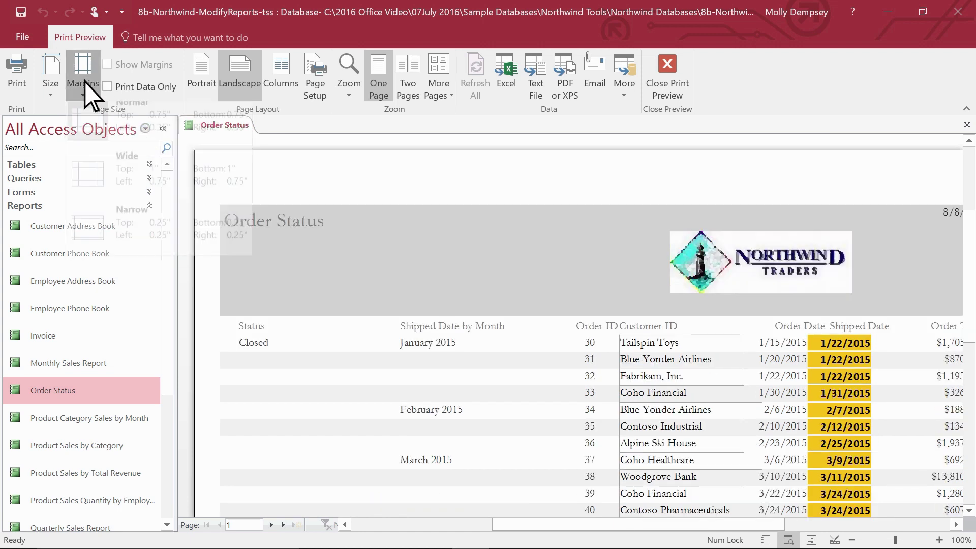
click(141, 245)
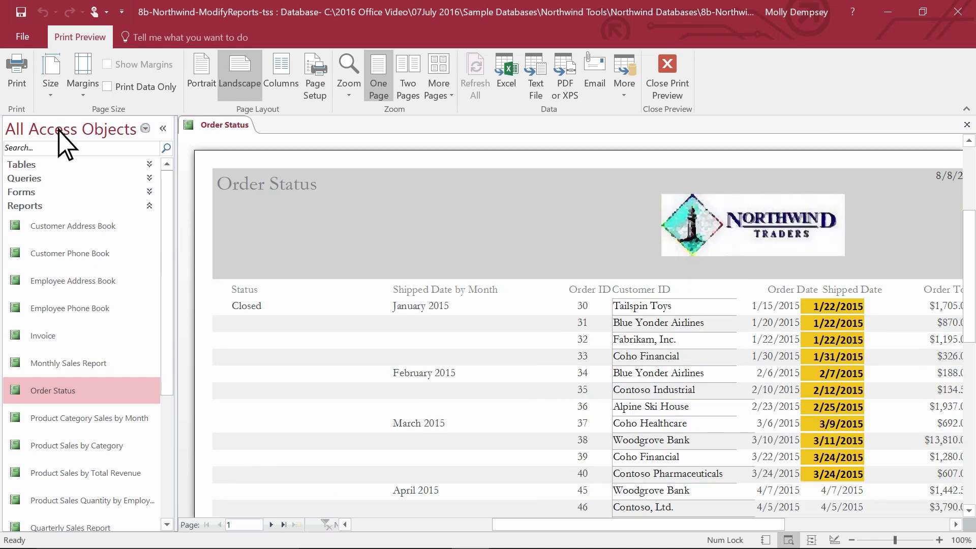
Step: Print 3 copies of the Order Status report to Microsoft Print to PDF
click(18, 75)
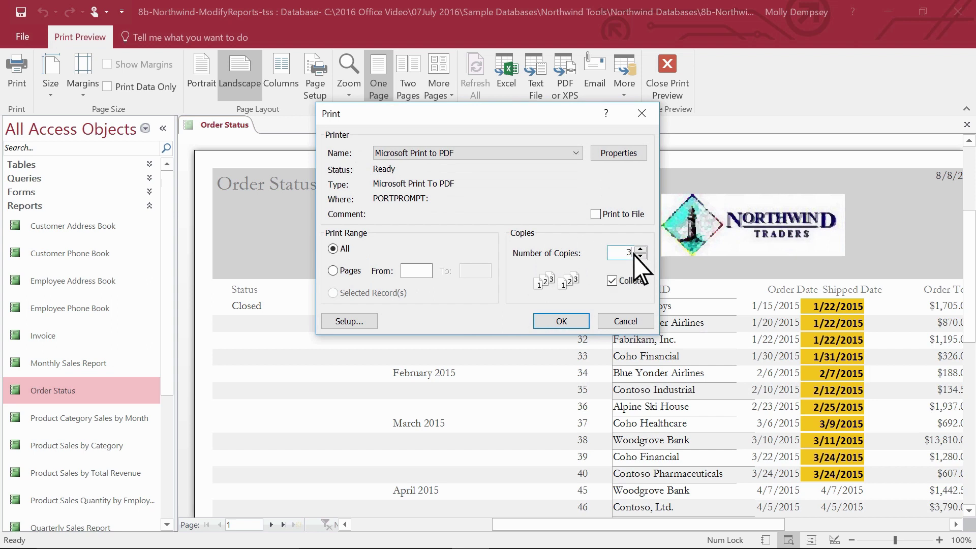
click(561, 322)
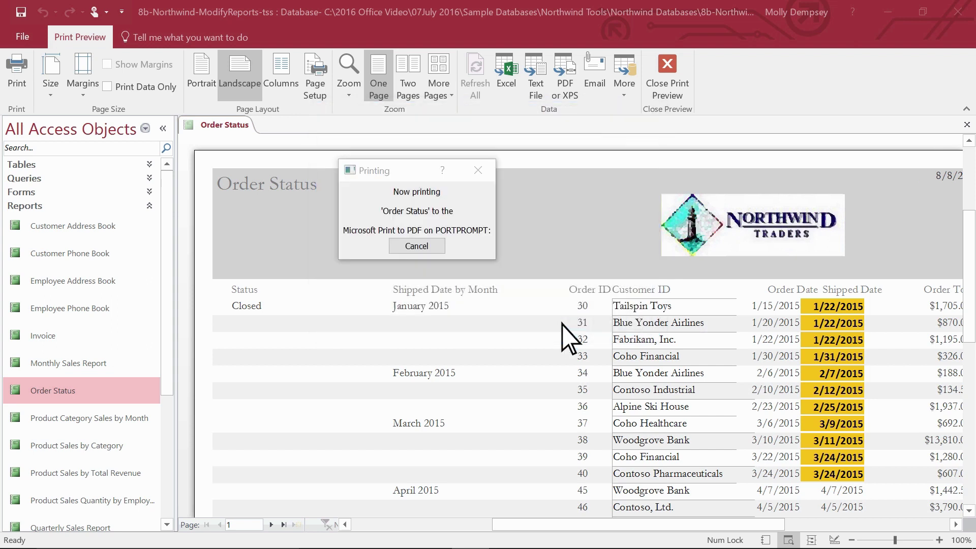